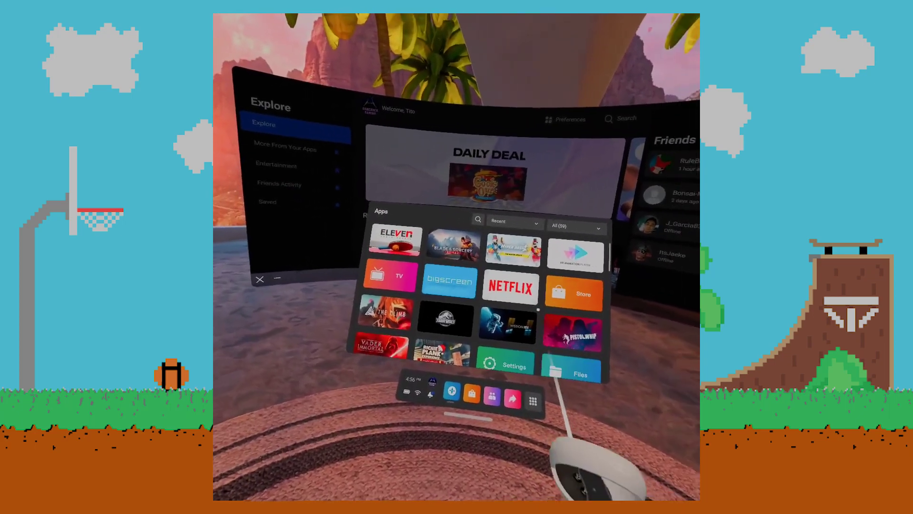
pyautogui.scroll(-2, 450, 314)
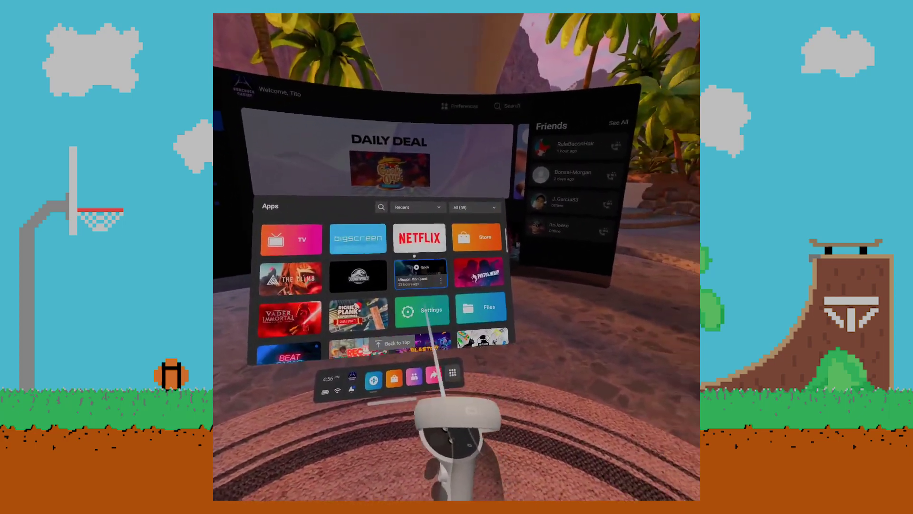
# Step: Launch the Files app from the Apps grid to list recent recordings
pyautogui.click(471, 296)
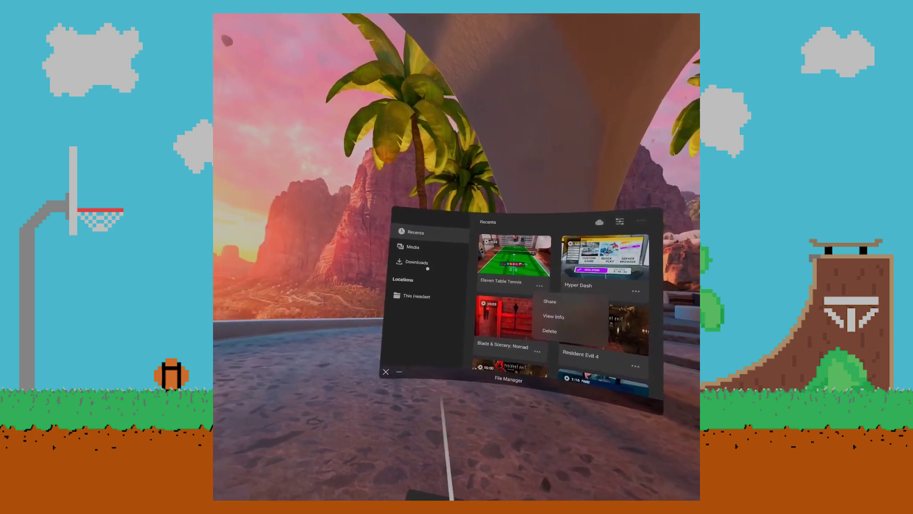
# Step: Close the clip's options, then sync the unsynced Eleven Table Tennis video
pyautogui.click(426, 246)
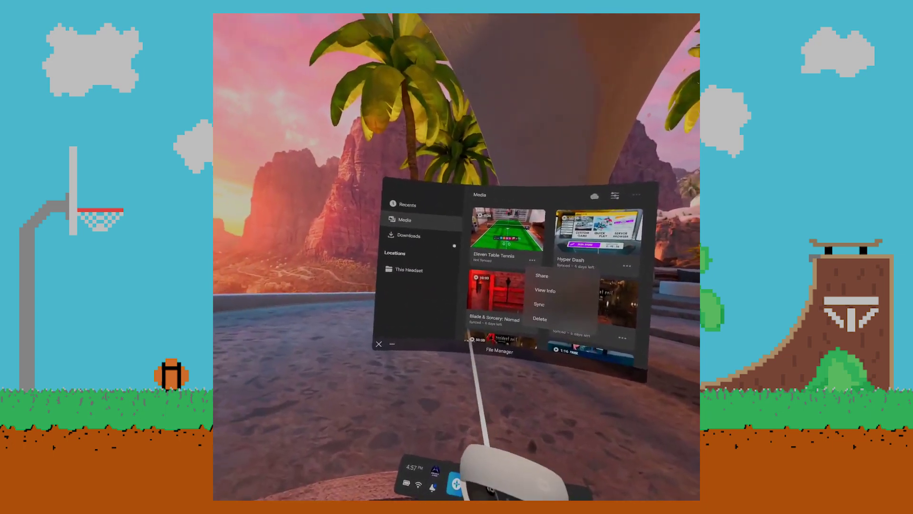
pyautogui.click(469, 341)
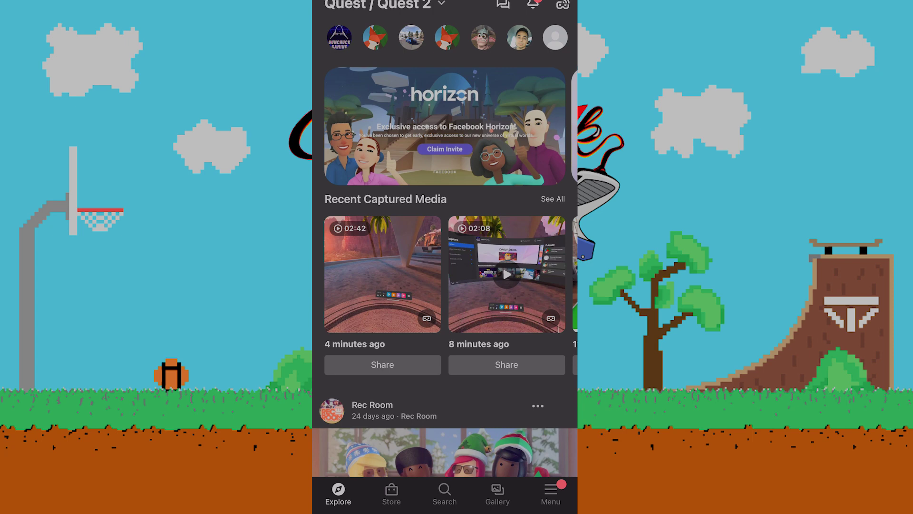
# Step: Open the Gallery tab of the Oculus phone app to see synced headset clips
pyautogui.click(497, 494)
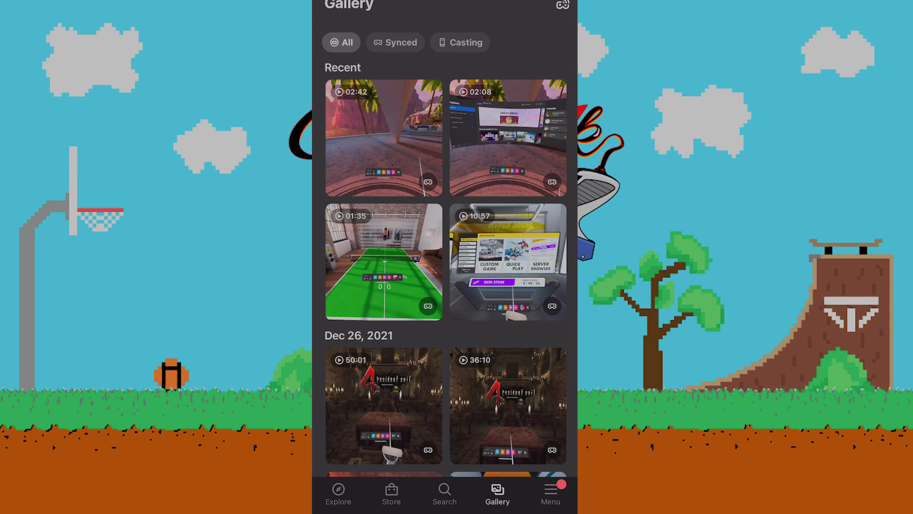
# Step: Open the 01:35 Eleven Table Tennis clip in the phone Gallery
pyautogui.click(384, 262)
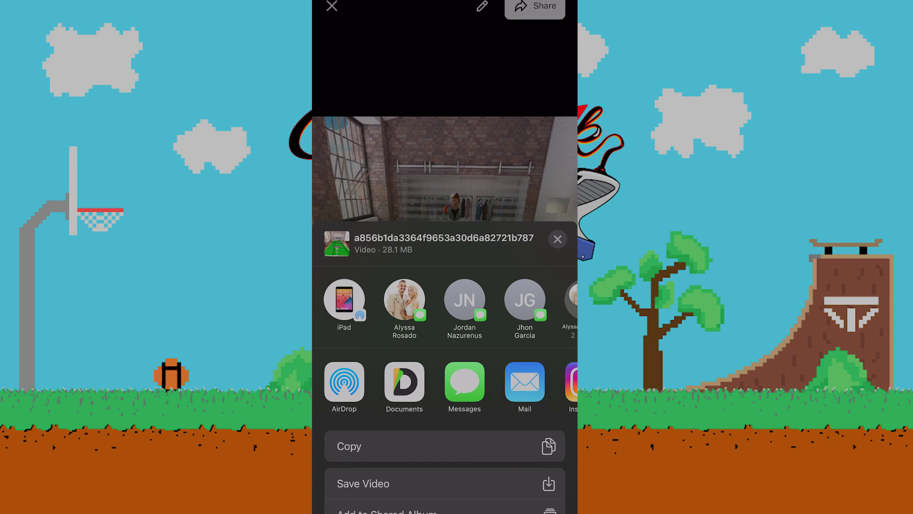
pyautogui.scroll(-5, 445, 356)
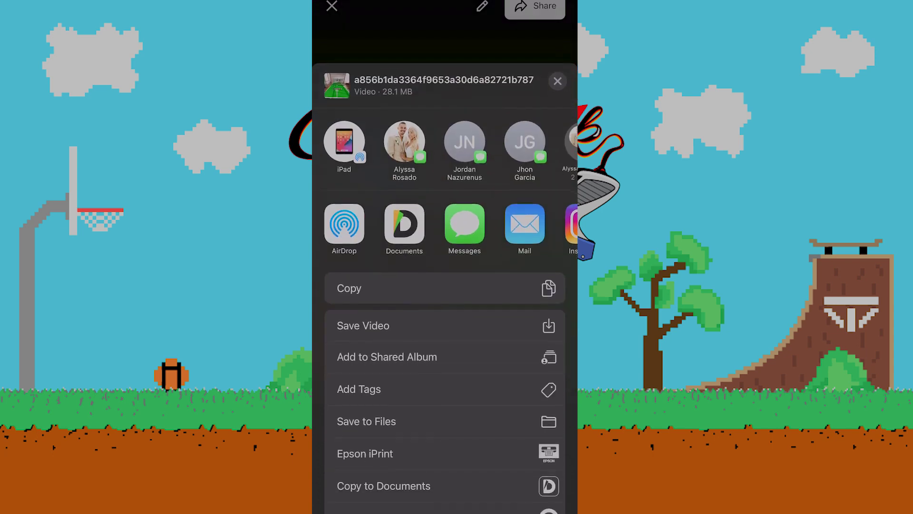